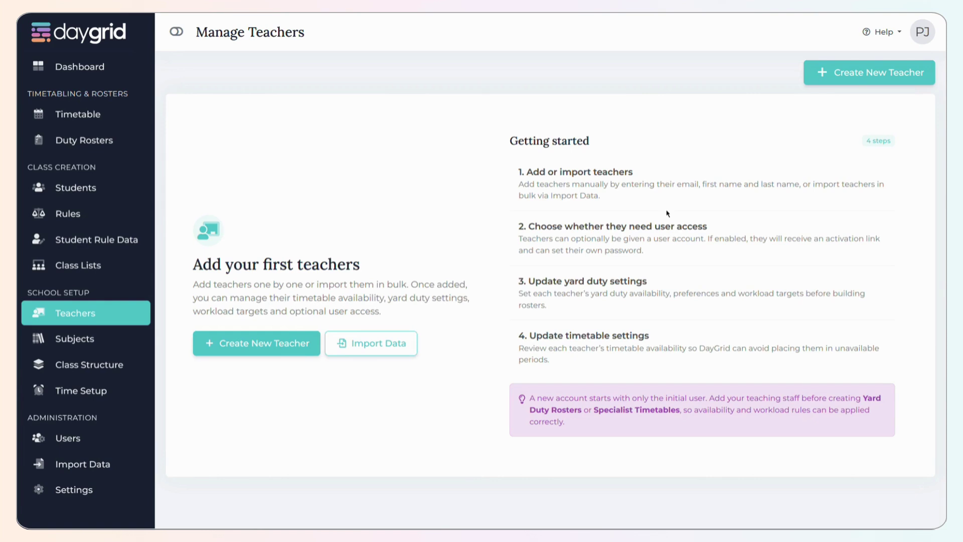
- Start a new teacher record and enter the teacher's email, first name and last name
click(883, 74)
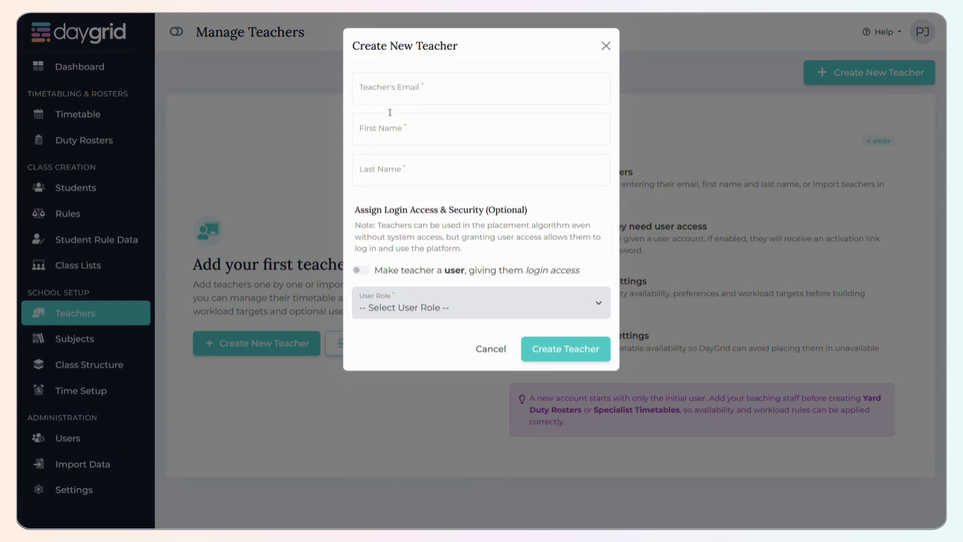
click(407, 90)
text(tes)
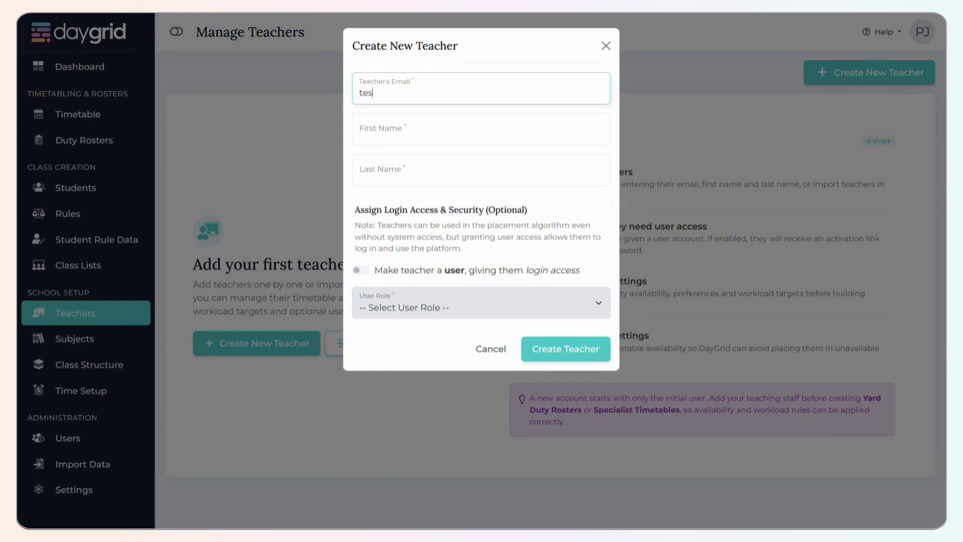
text(t@email.com)
key(Tab)
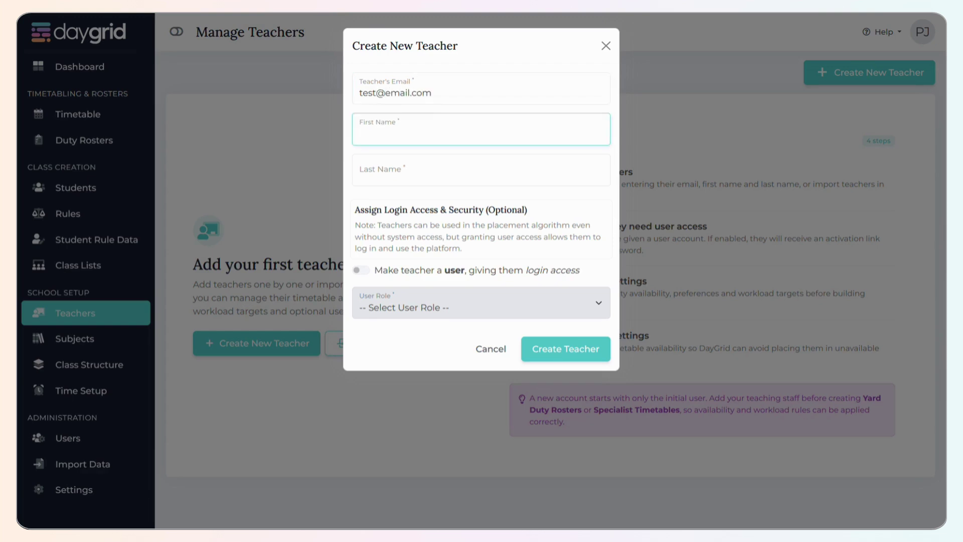
text(J)
key(BackSpace)
text(Joe)
key(Tab)
text(Smith)
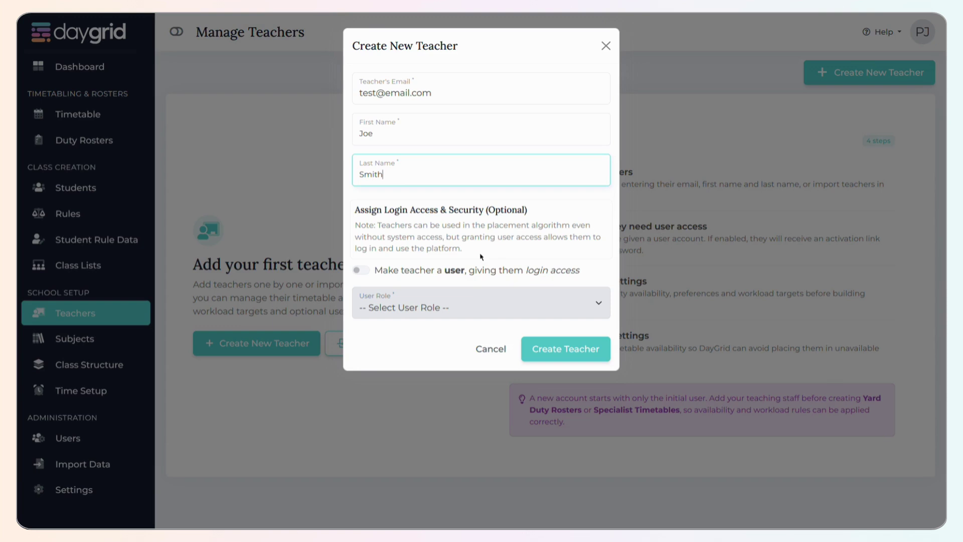
- Leave the teacher's login access switched off and create the teacher record
click(367, 273)
click(374, 298)
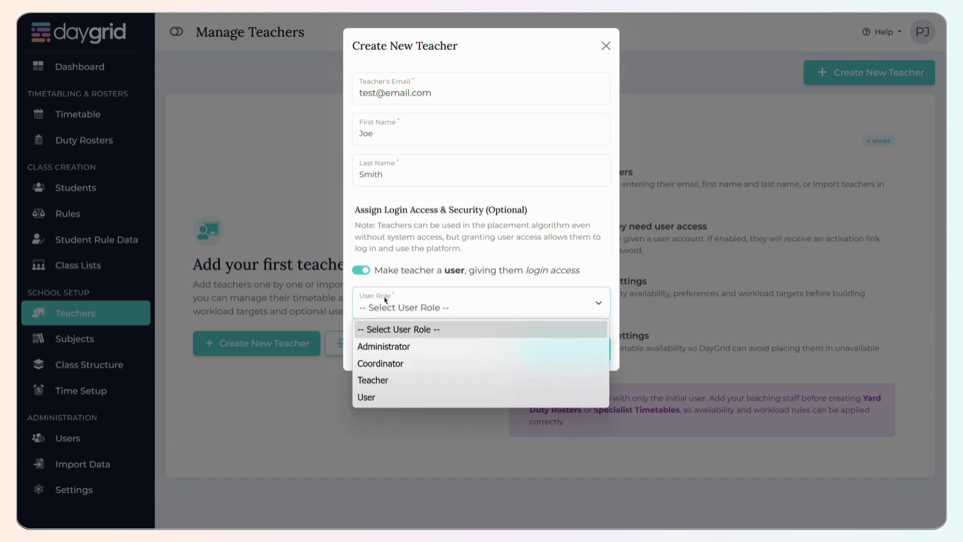
click(410, 273)
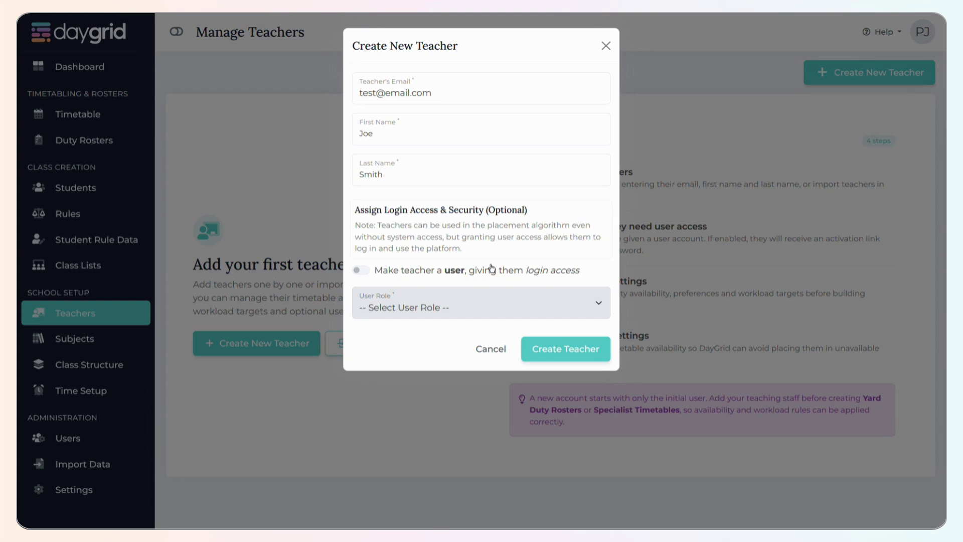
click(542, 346)
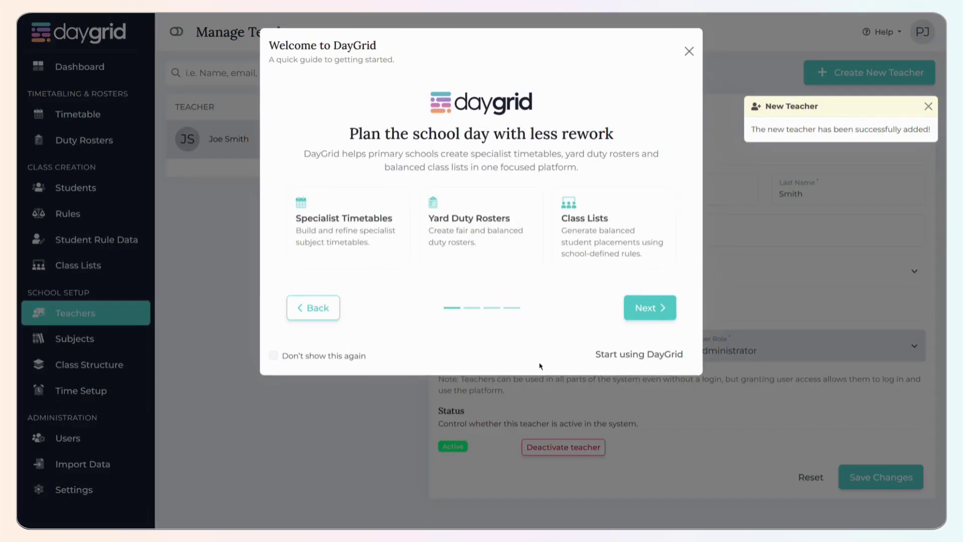
- Dismiss the welcome guide and notice, then give the teacher a male curly-haired avatar on pink
click(689, 51)
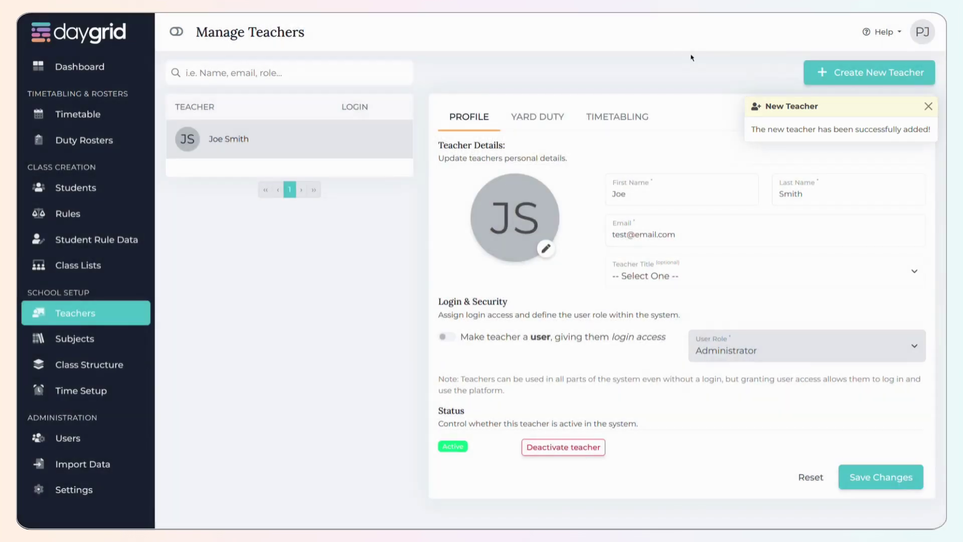
click(928, 106)
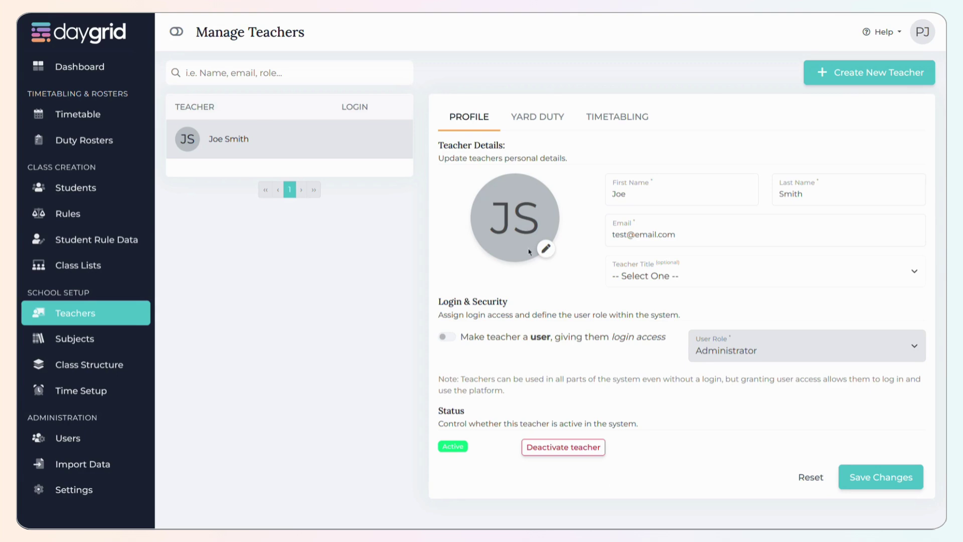
click(545, 248)
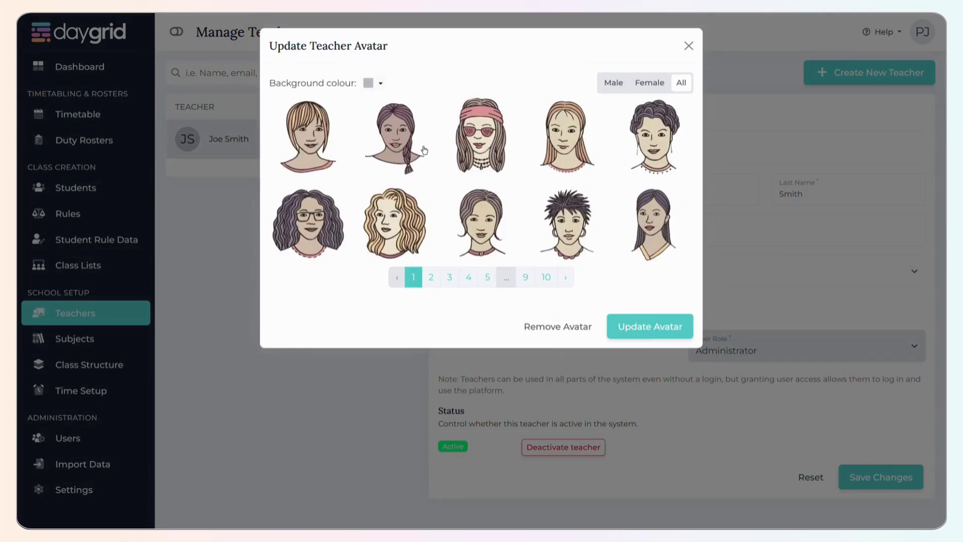
click(613, 82)
click(394, 143)
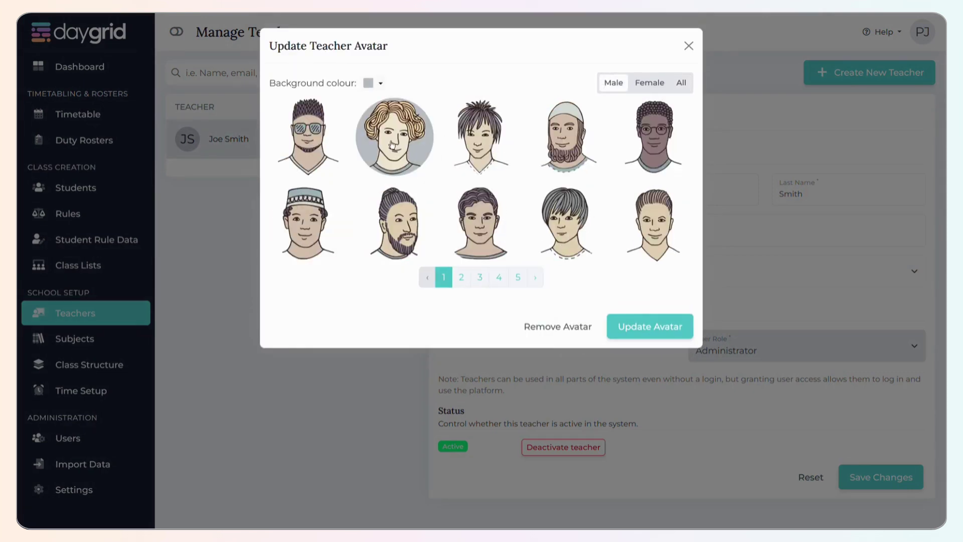
click(380, 83)
click(387, 151)
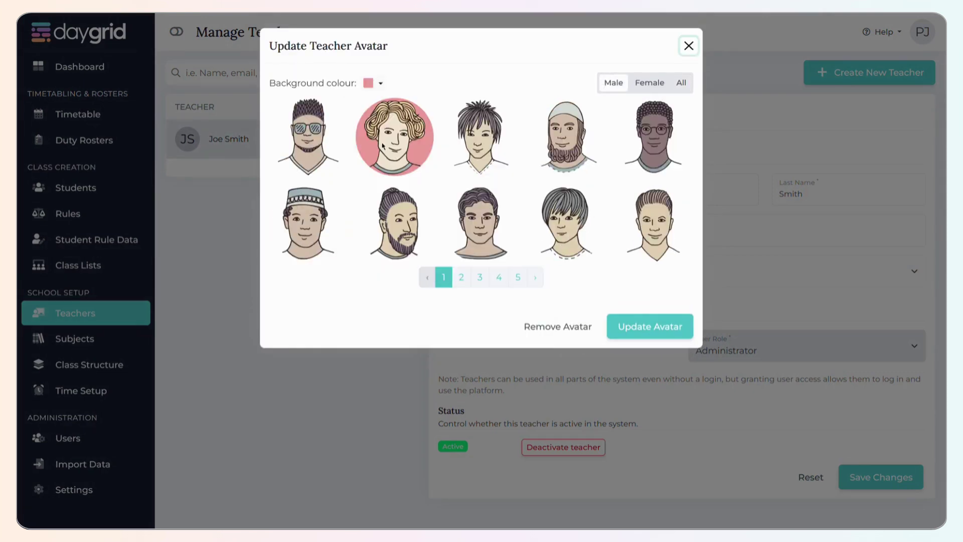
click(649, 327)
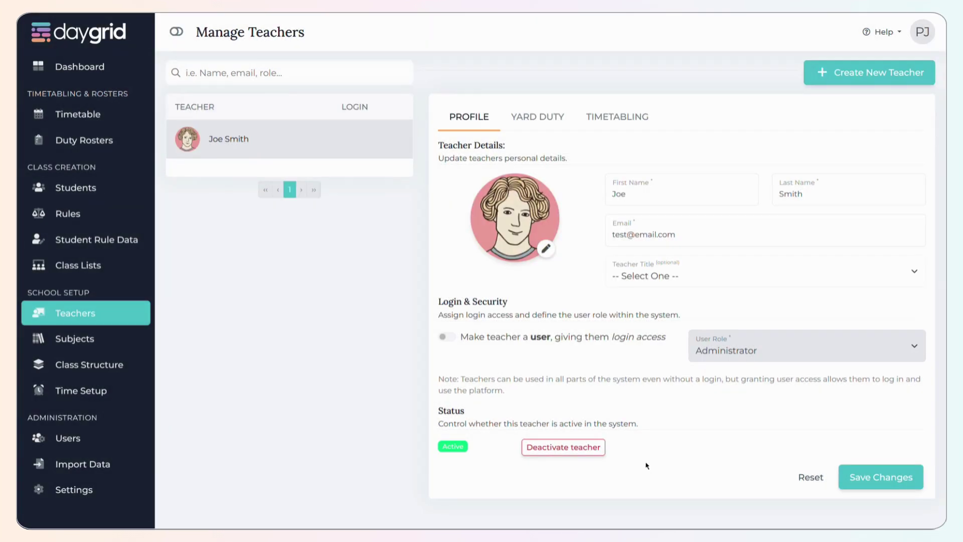
- Set the title to Classroom Teacher, enable login with the Coordinator role, and save the profile
click(727, 273)
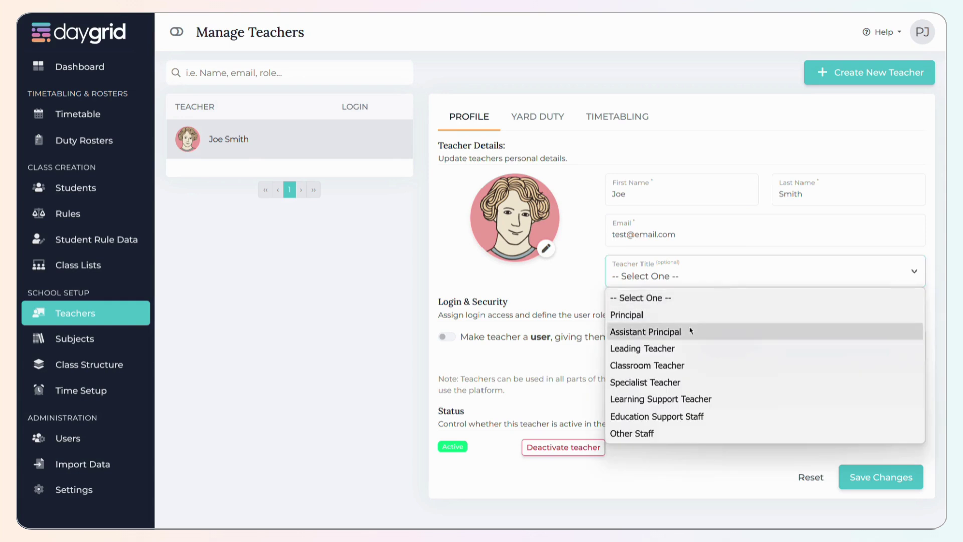
click(659, 367)
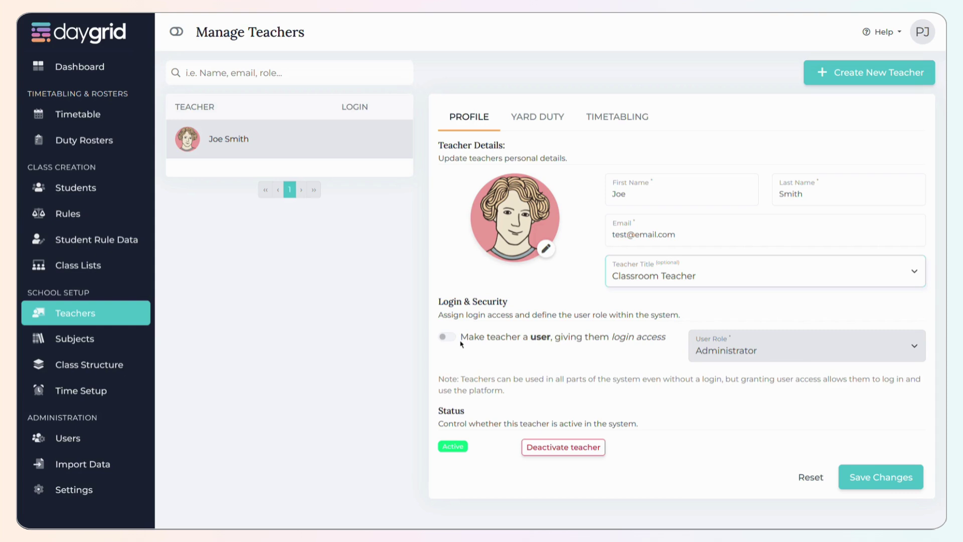
click(450, 339)
click(758, 345)
click(742, 389)
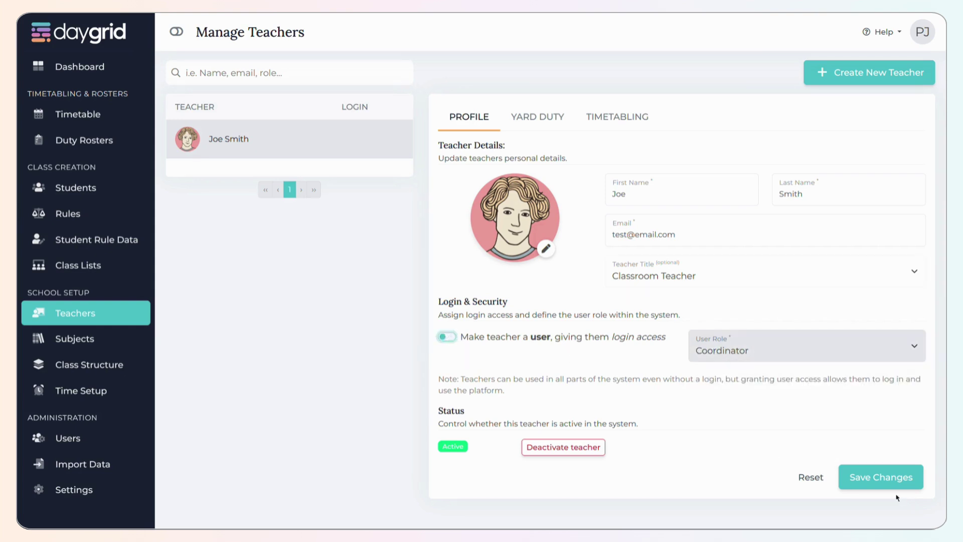
click(875, 479)
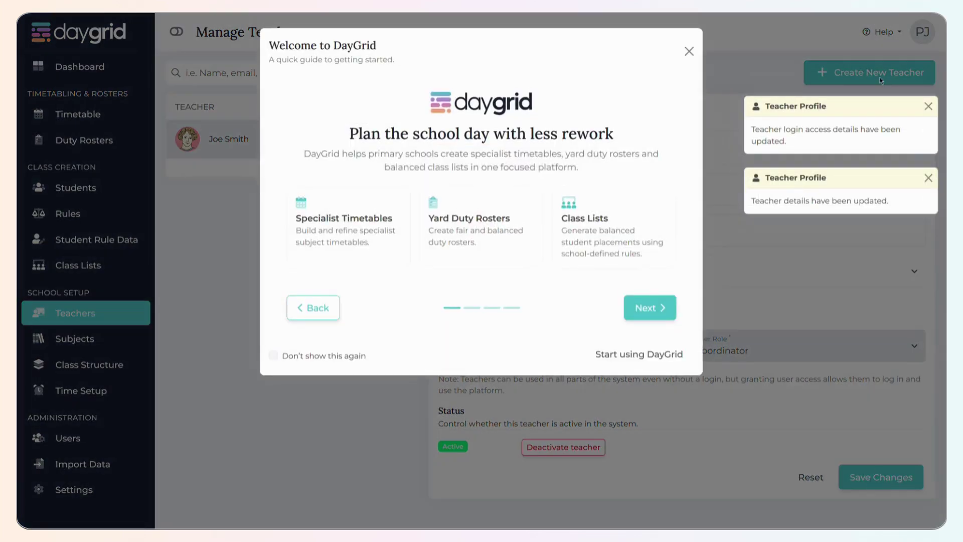
click(688, 51)
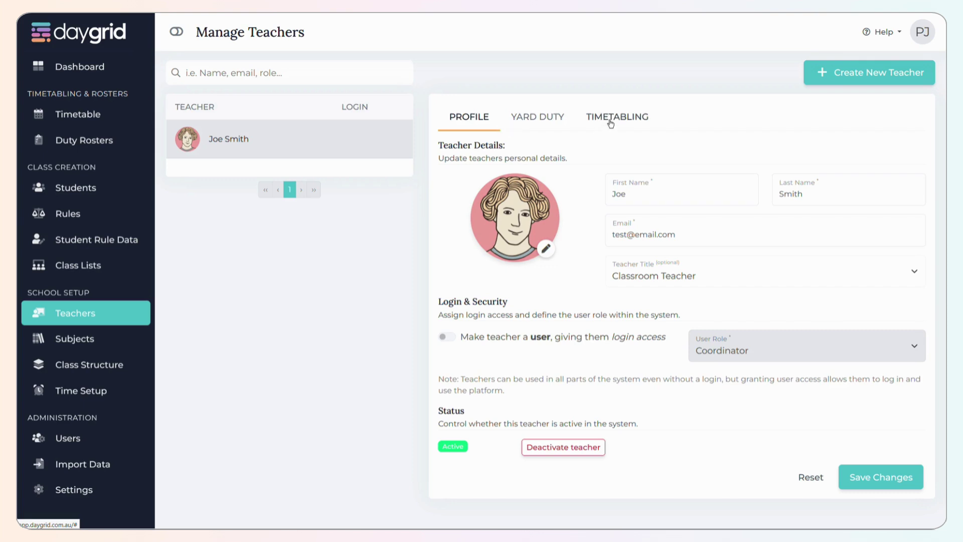
click(554, 116)
- Keep the teacher included in yard duty rosters with a 150% yard duty load
scroll(569, 144, down, 1)
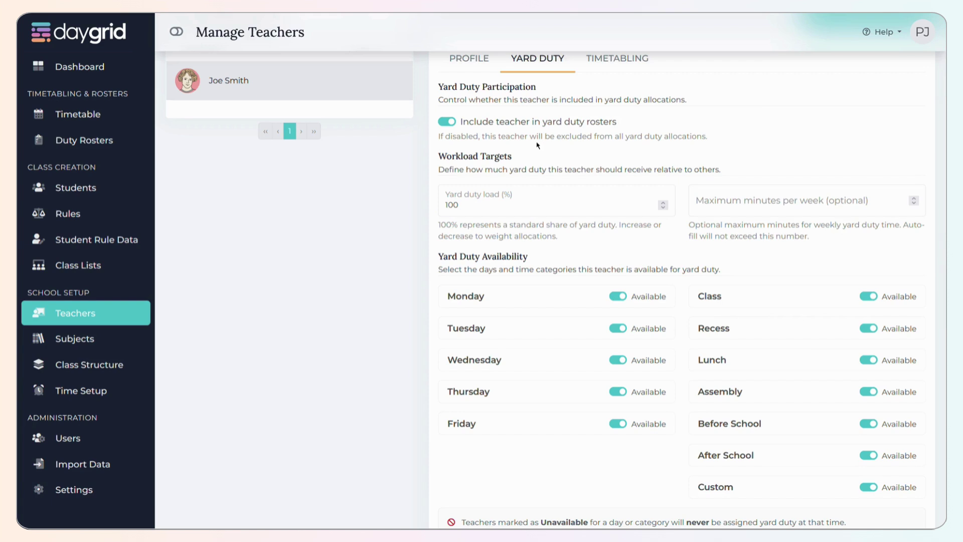
click(451, 123)
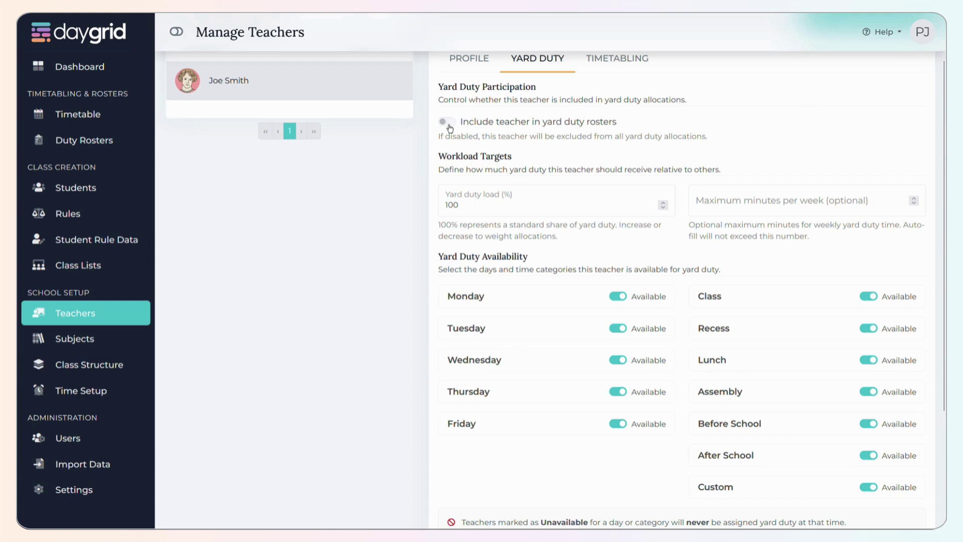
click(446, 122)
key(Tab)
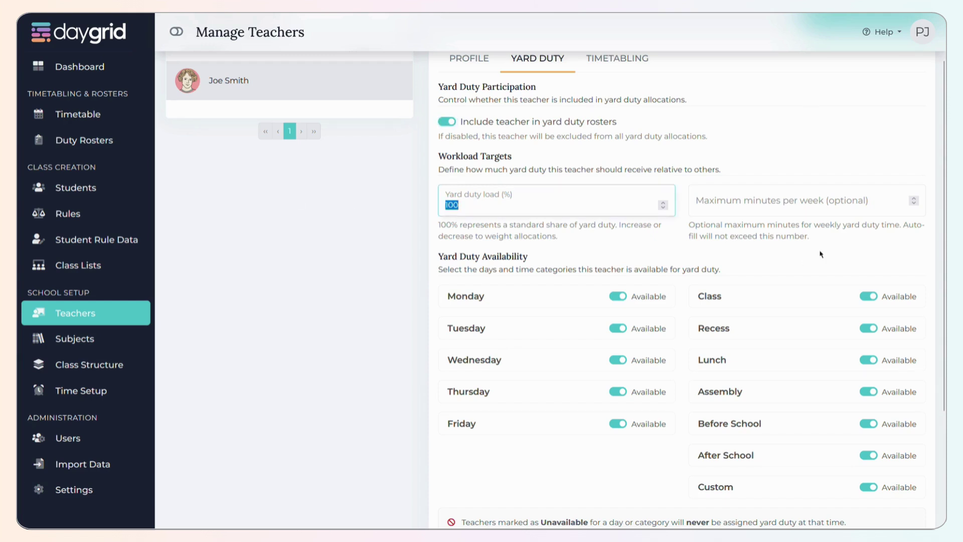
text(50)
key(Tab)
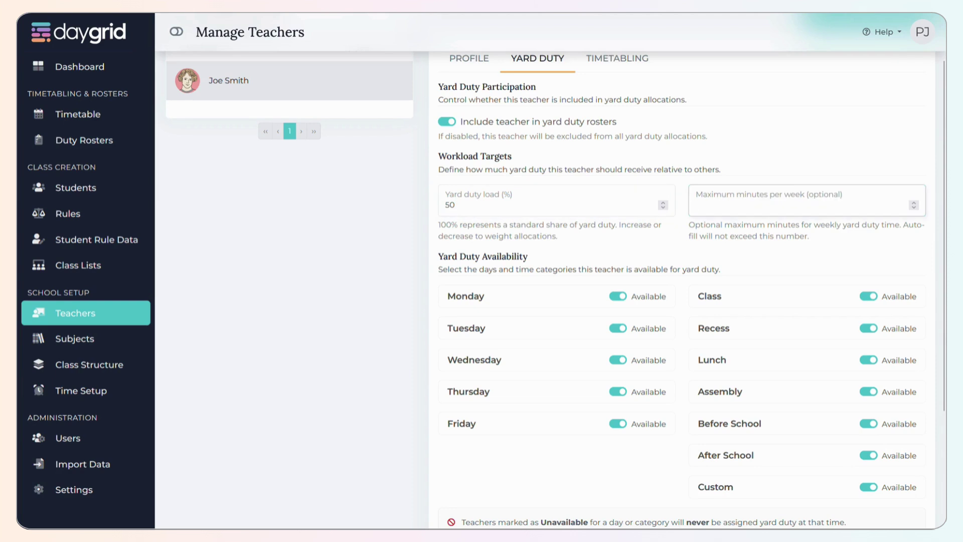
key(shift+Tab)
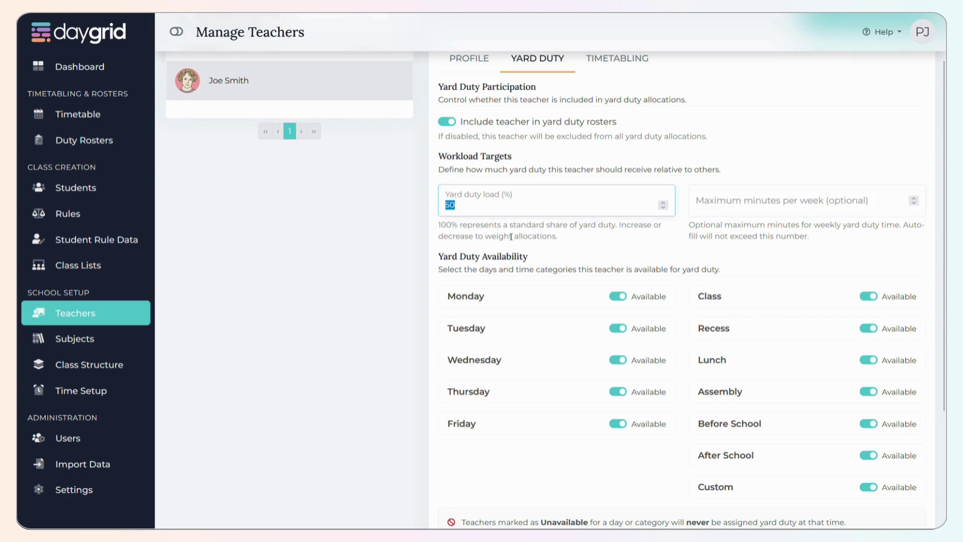
text(150)
key(Tab)
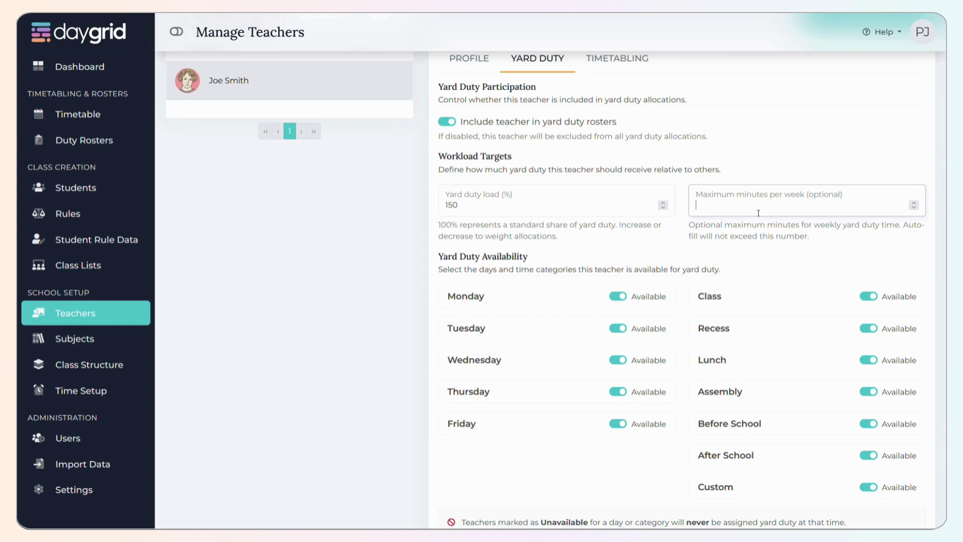
- Mark the teacher unavailable for yard duty on Monday and Friday
scroll(758, 213, down, 3)
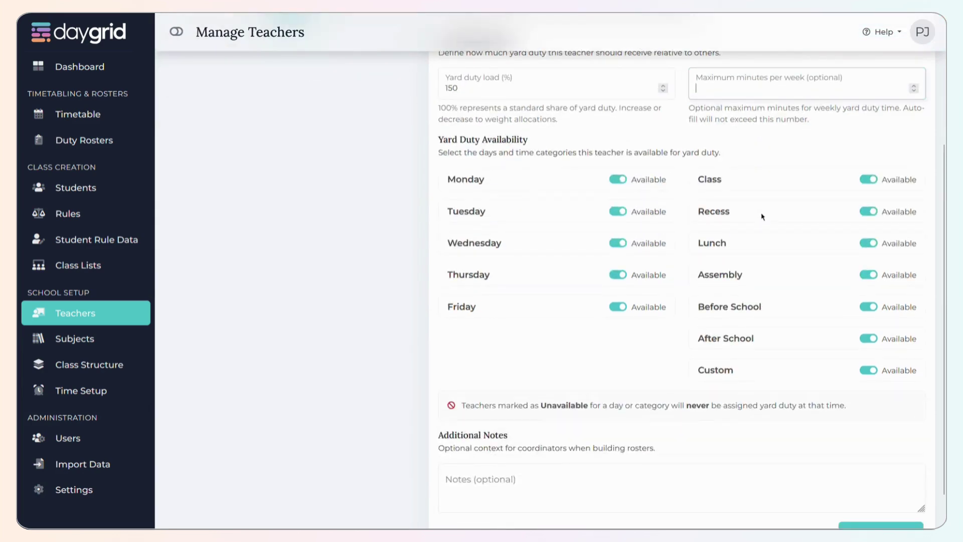
scroll(762, 217, down, 1)
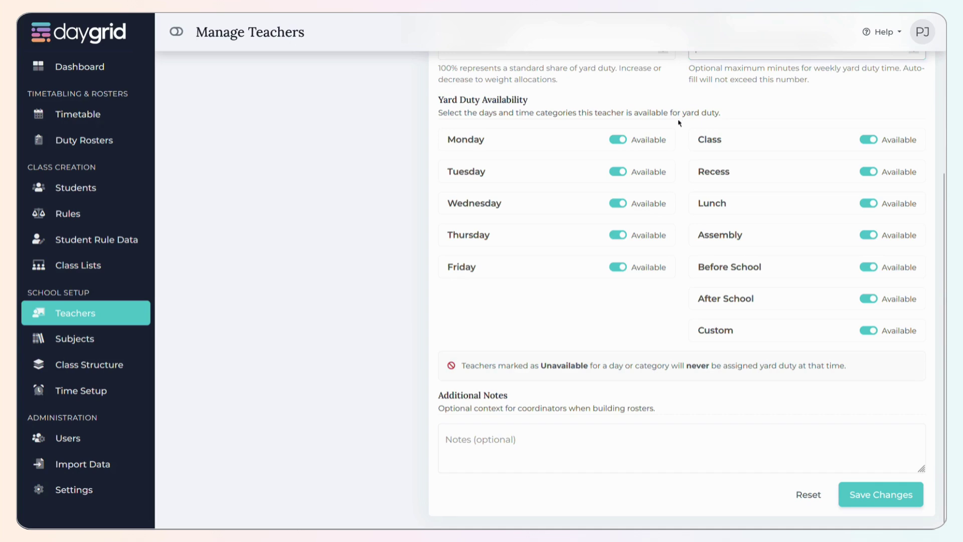
click(618, 140)
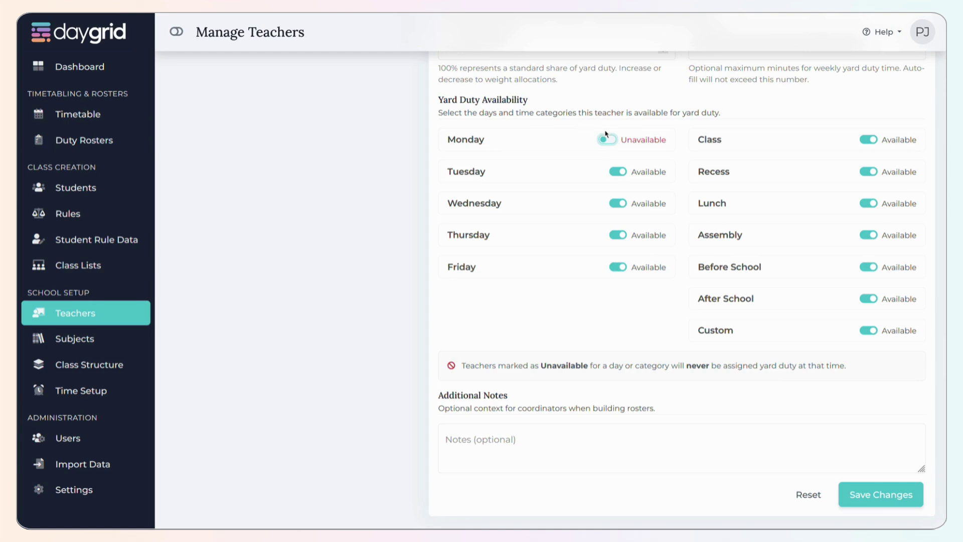
click(617, 266)
- Make Class and Recess unavailable, keep the other categories available, and save the yard duty settings
scroll(593, 233, up, 3)
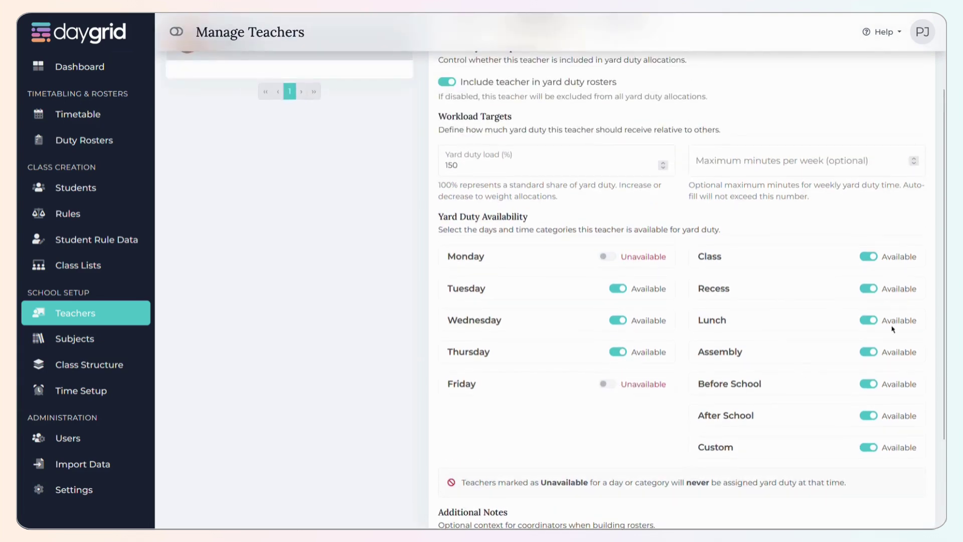
click(868, 257)
click(868, 289)
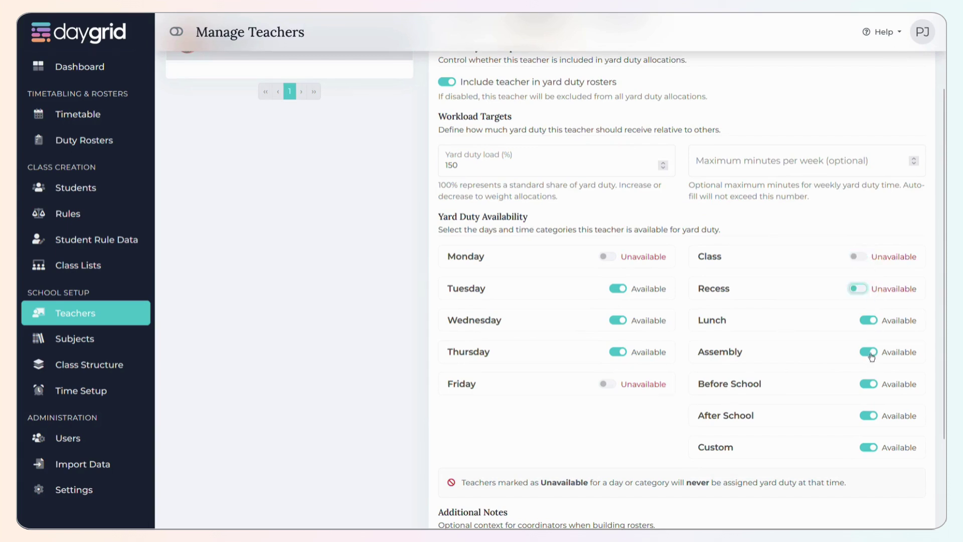
click(868, 351)
click(868, 383)
click(873, 416)
click(868, 321)
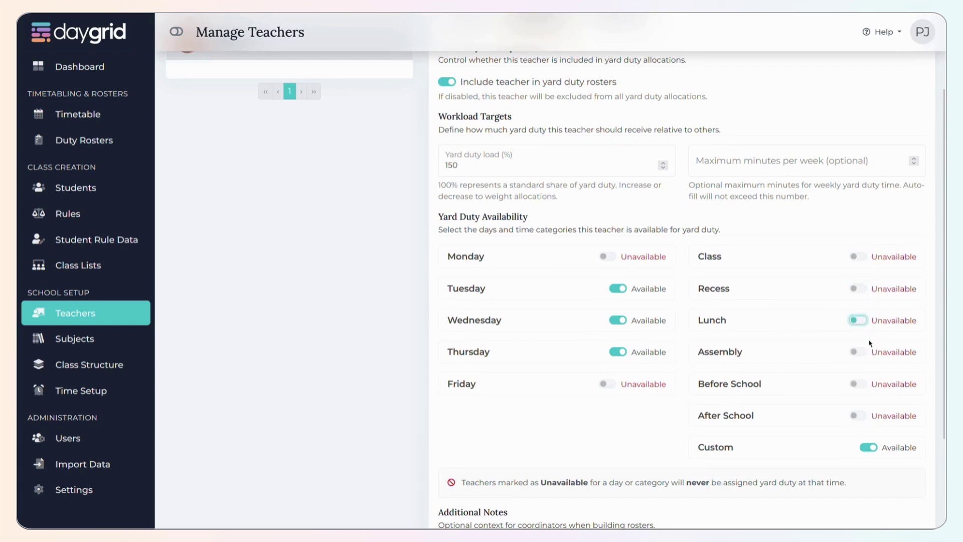
click(859, 255)
click(865, 289)
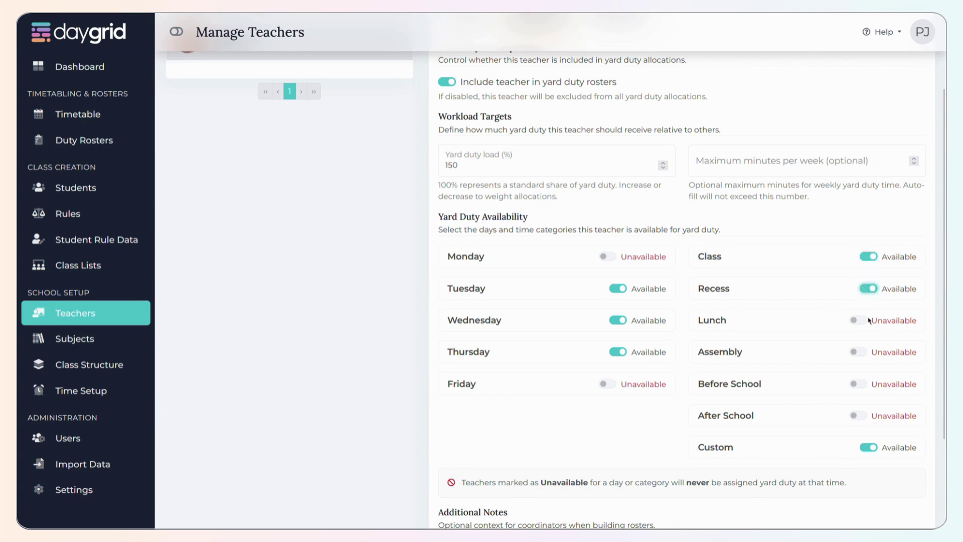
click(868, 258)
click(859, 320)
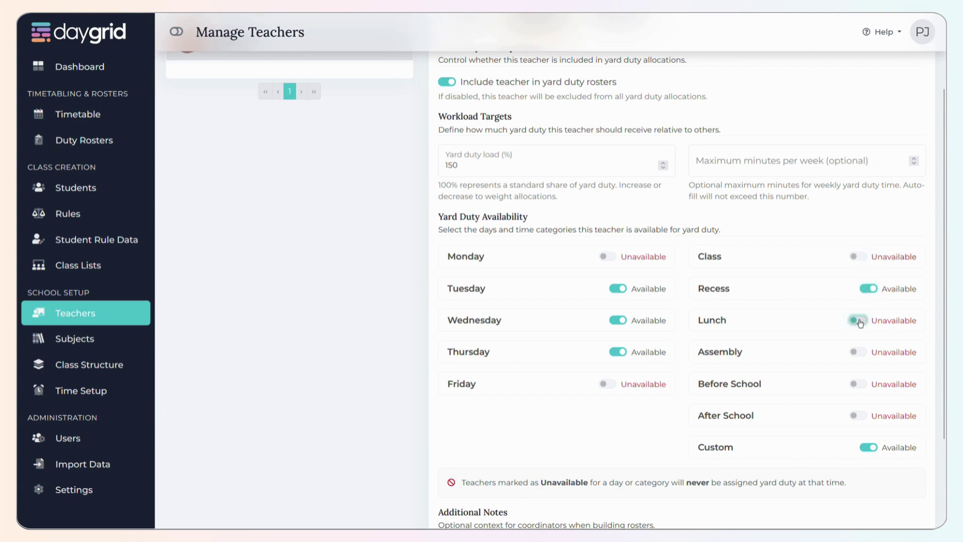
click(863, 352)
click(862, 383)
click(863, 415)
click(867, 290)
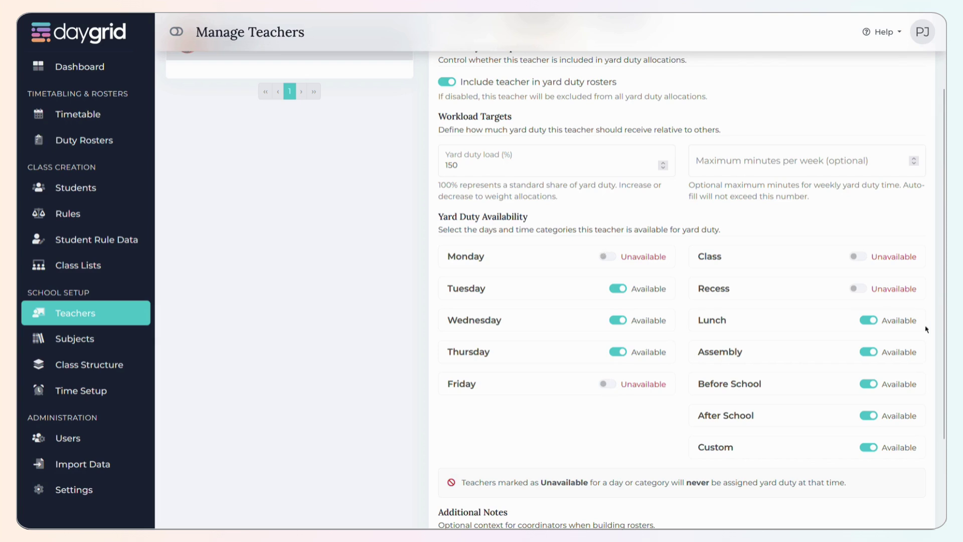
scroll(608, 390, down, 3)
click(863, 499)
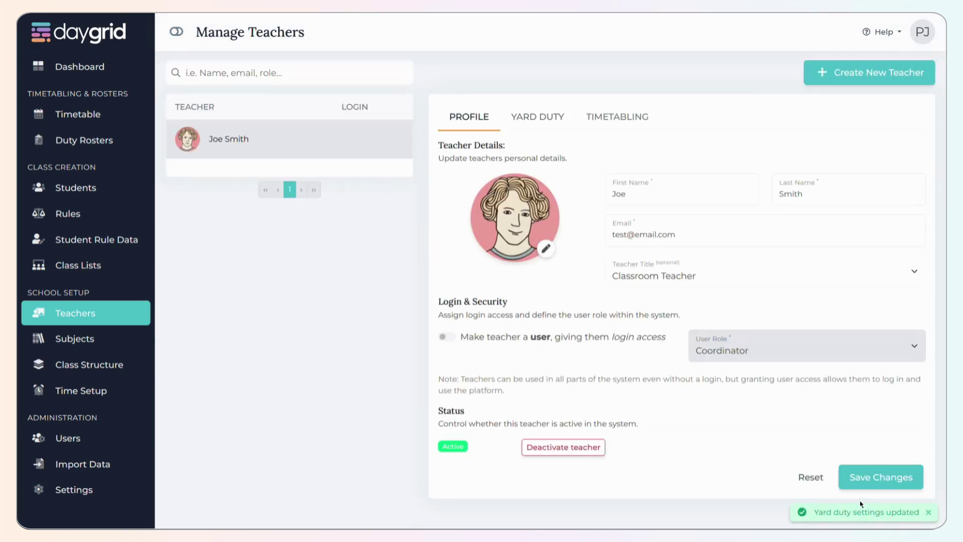
- In Timetabling, keep the teacher included and open Monday's list of unavailable time periods
click(611, 117)
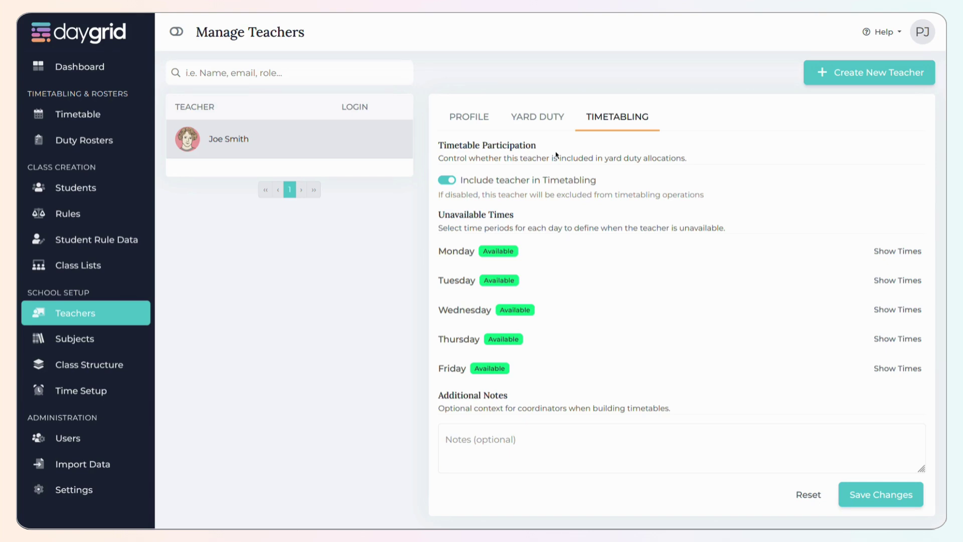
click(449, 180)
click(448, 182)
click(897, 250)
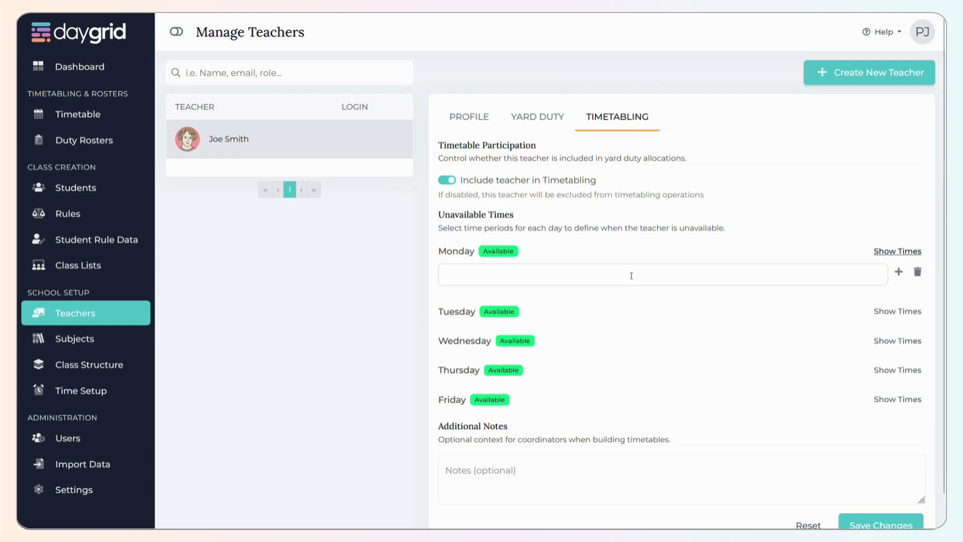
click(630, 281)
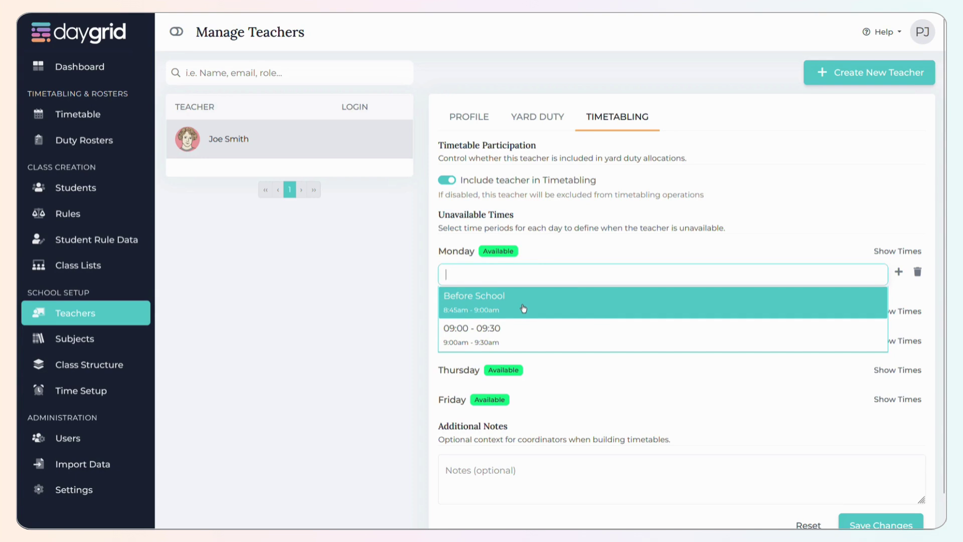
- Add Before School and 09:00 - 09:30 as Monday's unavailable times
click(594, 240)
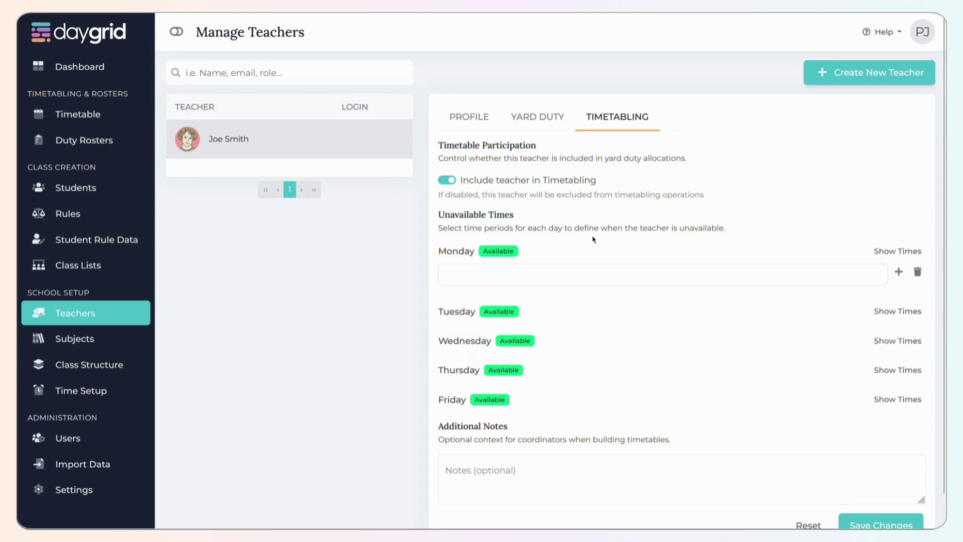
click(556, 276)
key(Return)
click(570, 252)
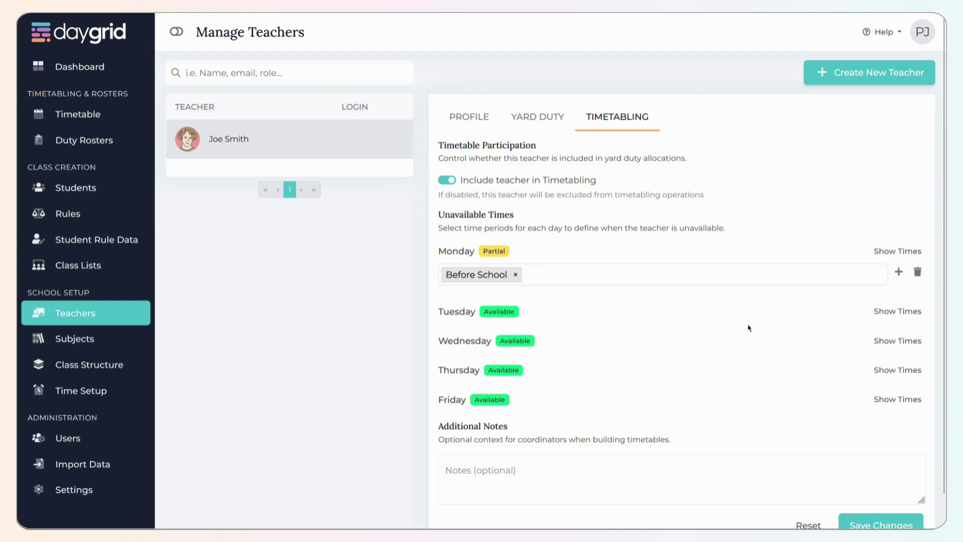
click(899, 273)
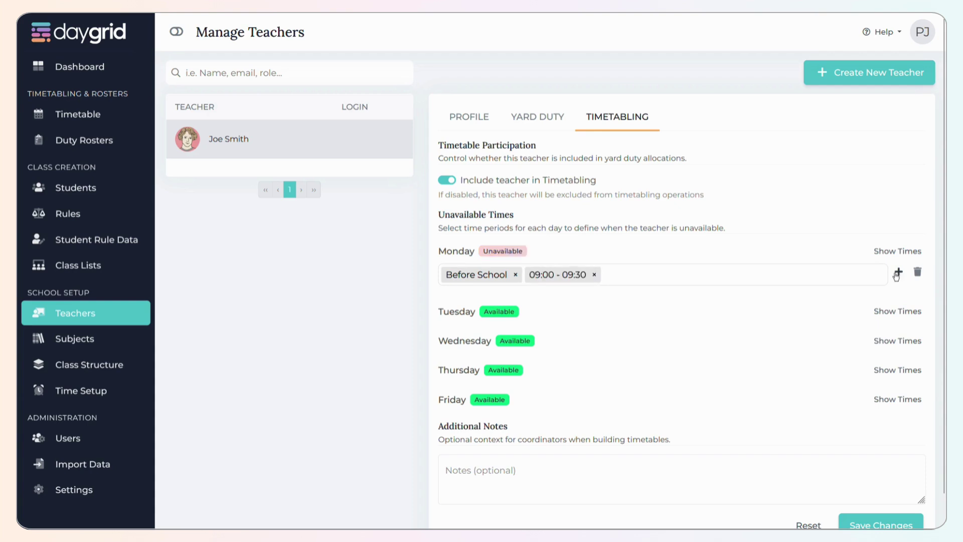
- Fill Tuesday through Friday with Before School and 09:00 - 09:30 unavailable times
click(891, 312)
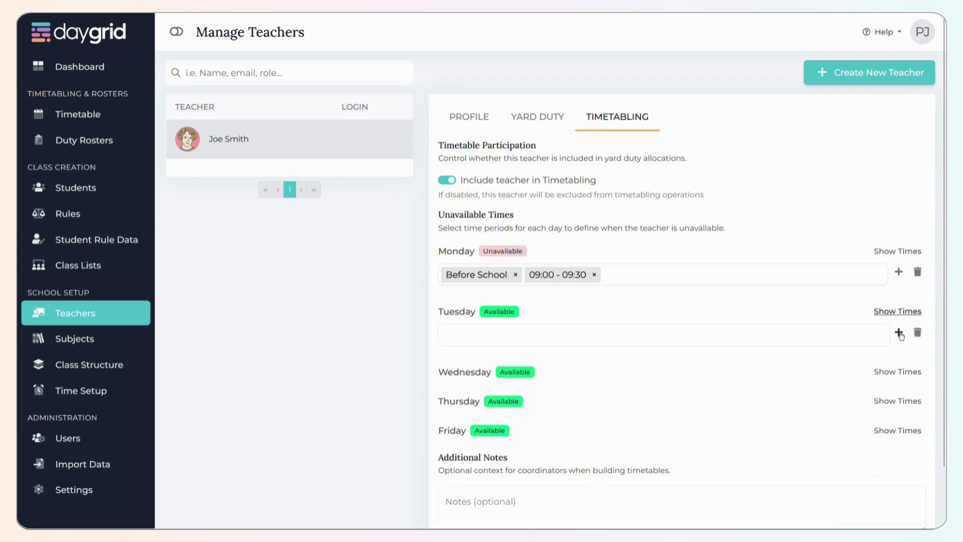
click(898, 332)
click(896, 371)
click(898, 392)
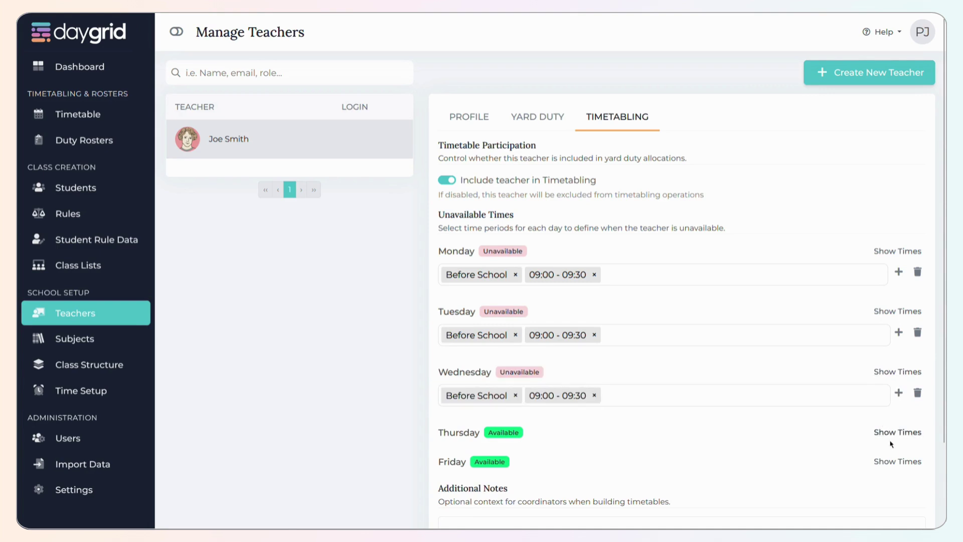
click(892, 431)
click(898, 453)
scroll(847, 414, down, 2)
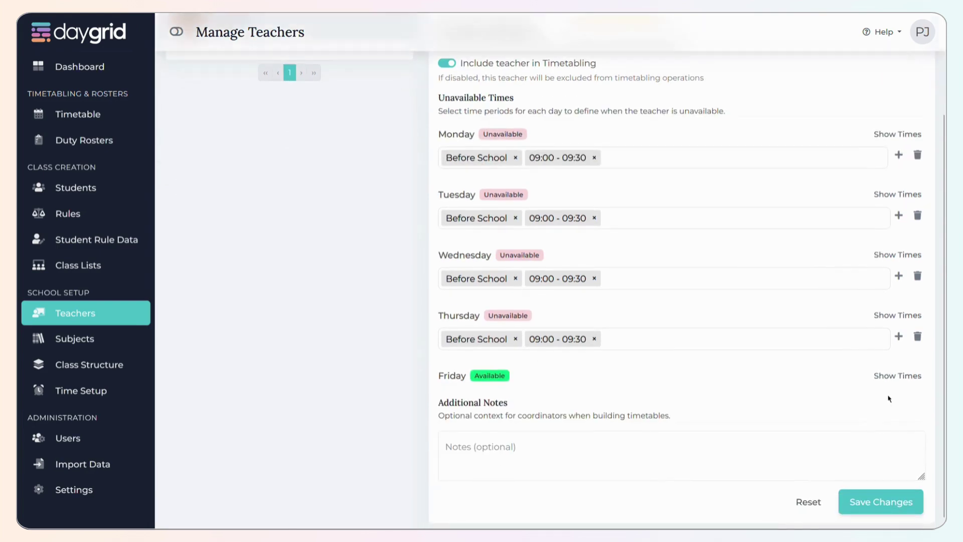
click(896, 375)
click(898, 396)
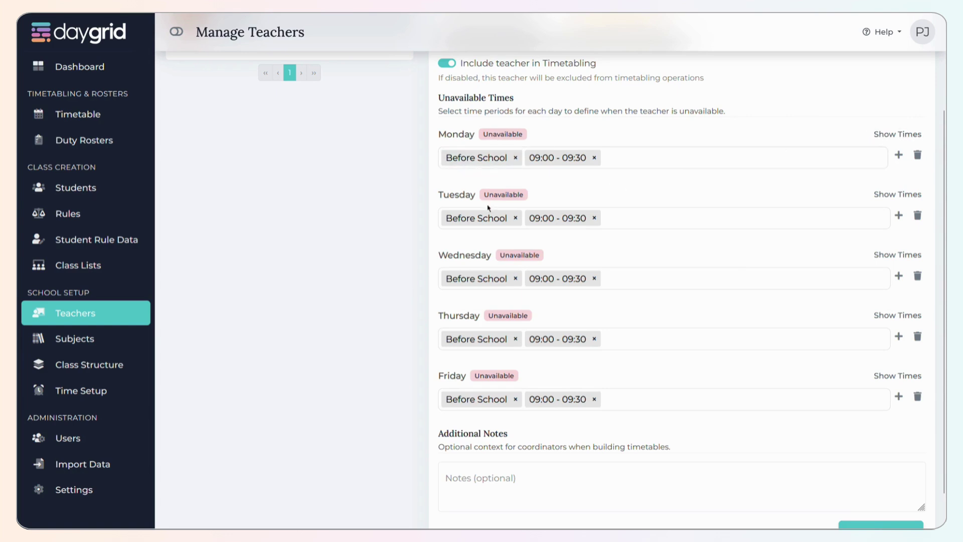
- Clear Wednesday's and Thursday's unavailable times and save the timetabling settings
click(918, 277)
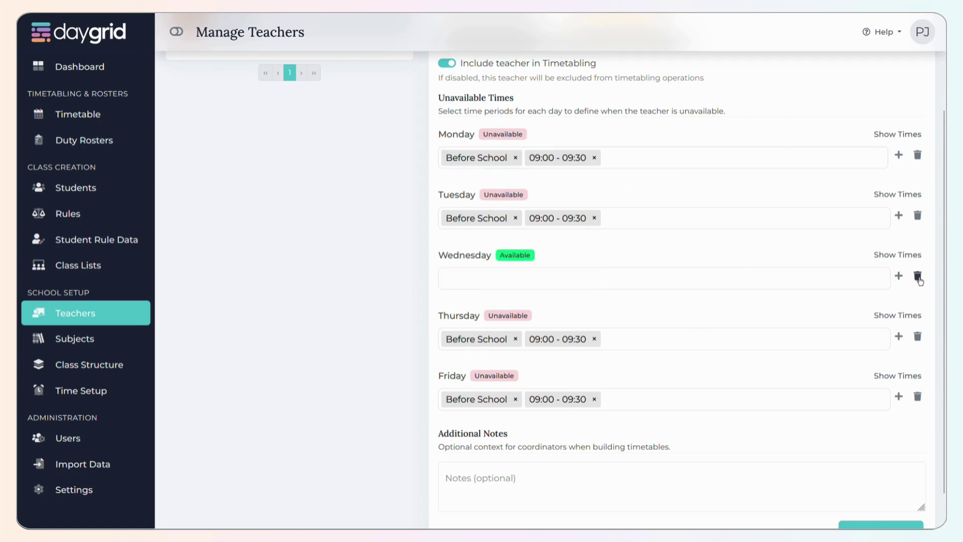
click(918, 336)
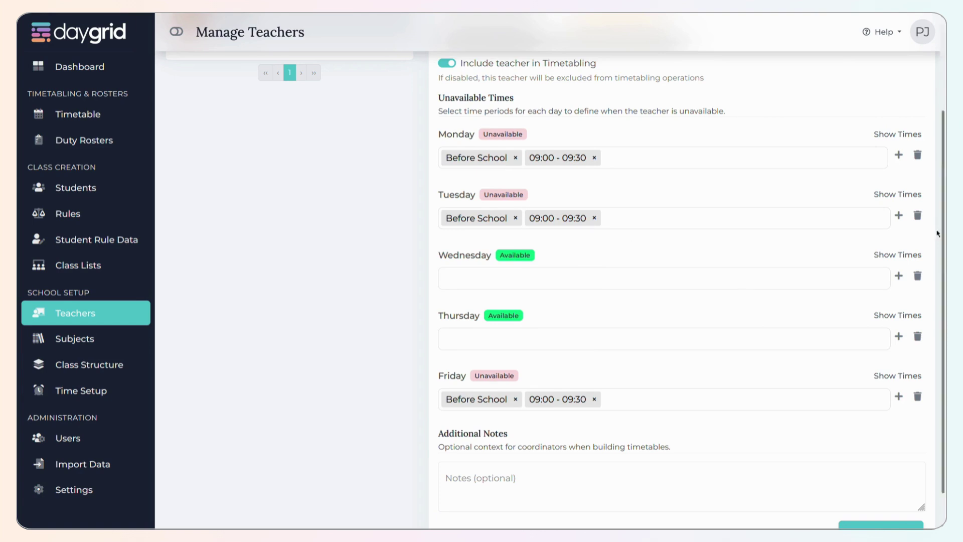
scroll(853, 401, down, 3)
click(880, 496)
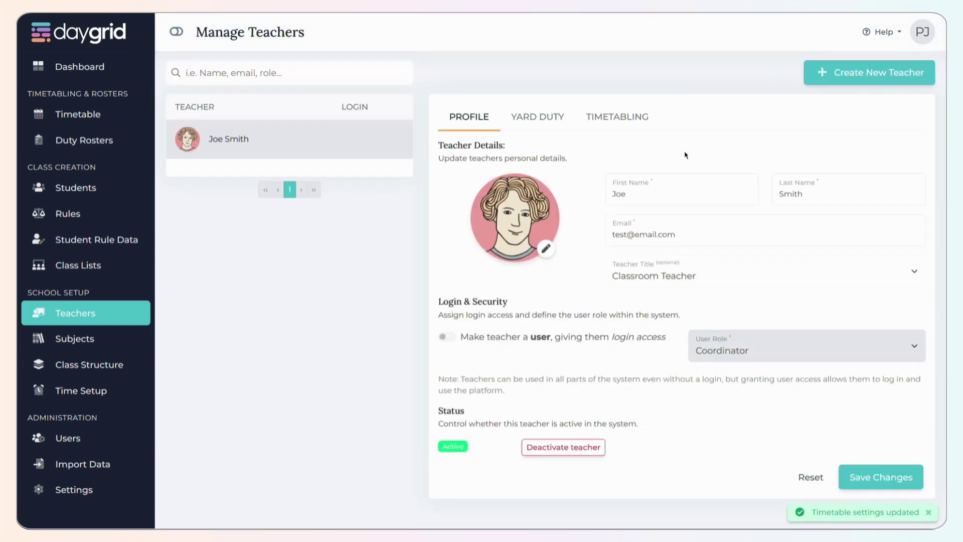
click(628, 116)
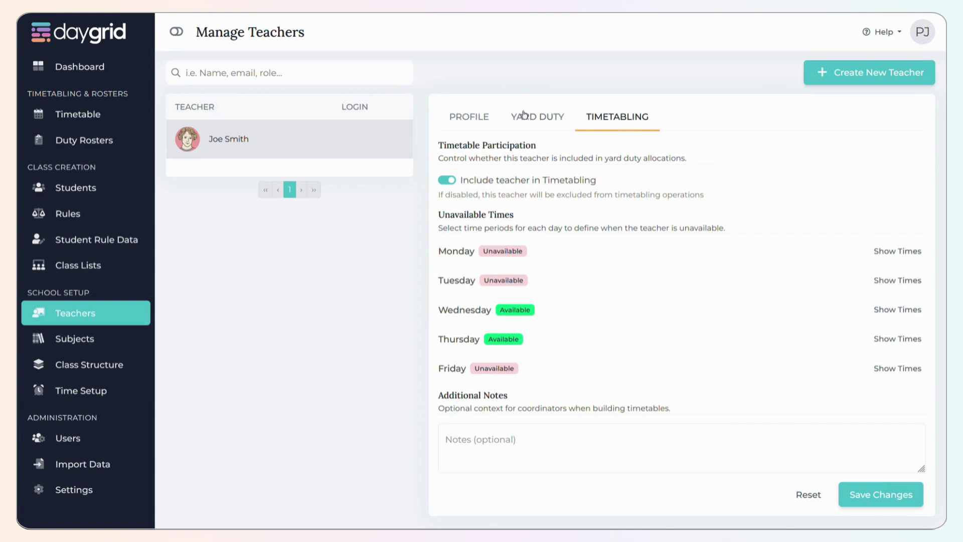
click(473, 120)
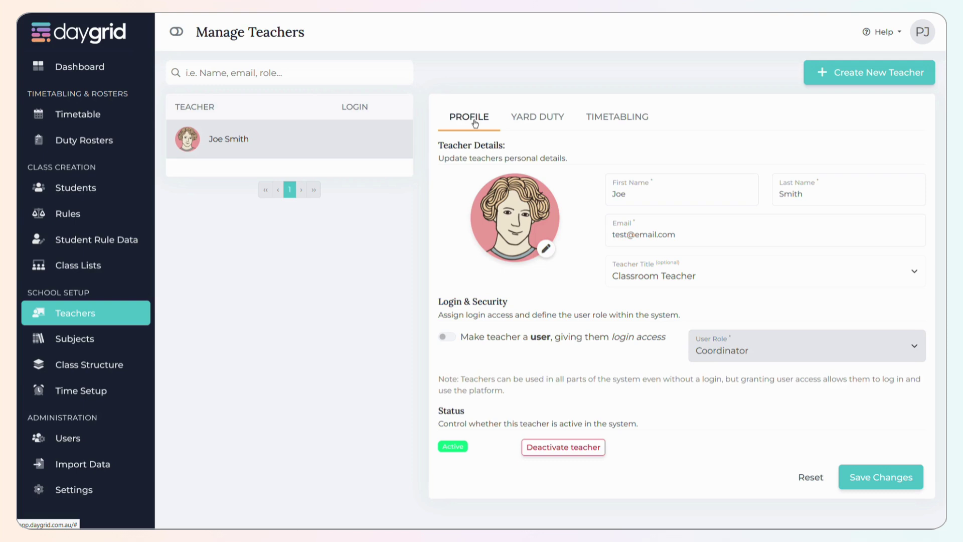
click(111, 474)
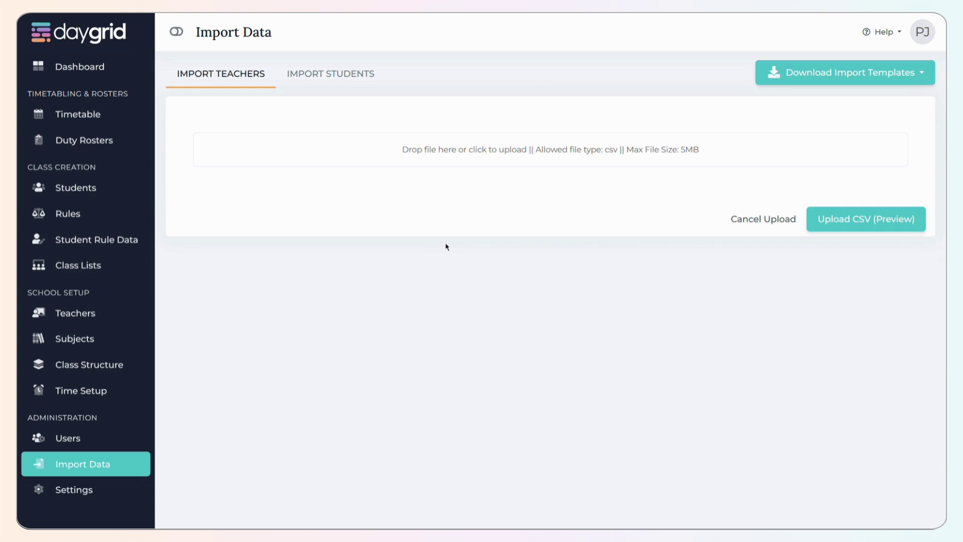
click(114, 313)
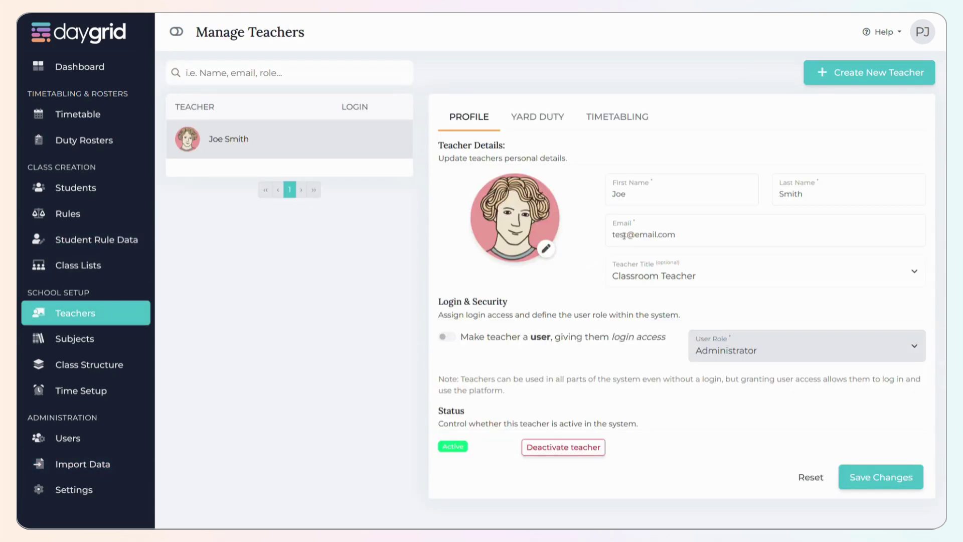